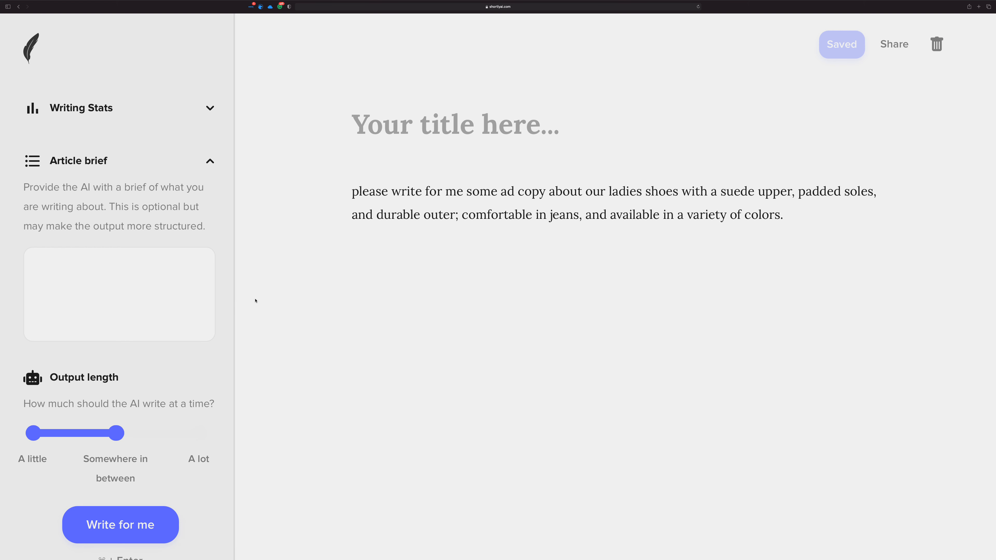
Generate AI ad copy below the ladies shoes prompt and separate it from the prompt with a blank line.
key("Return")
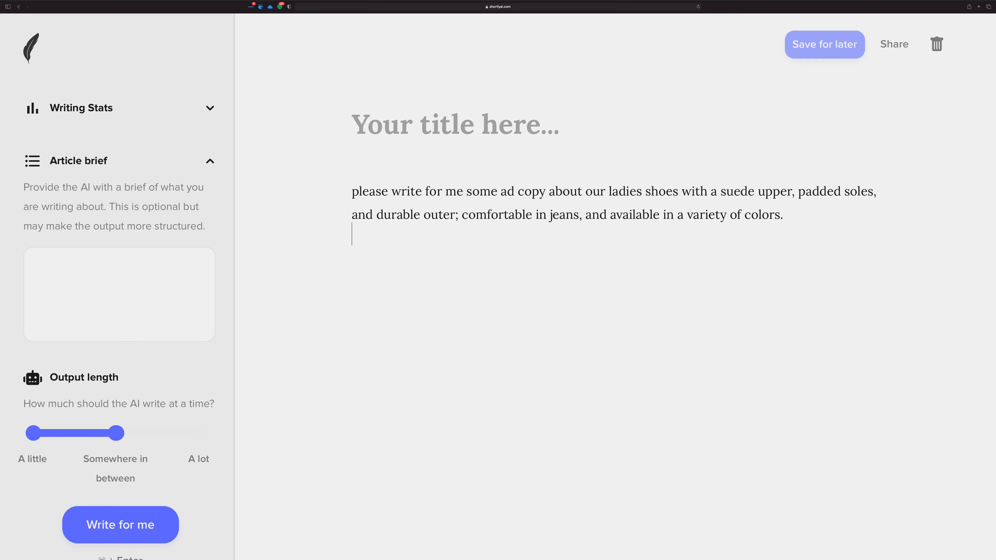
key("super+Return")
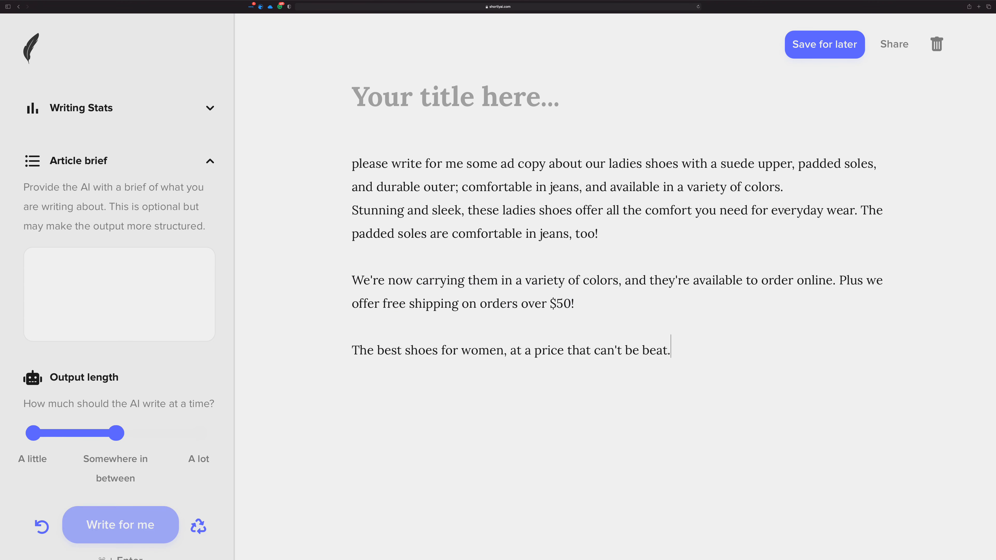
left_click(781, 186)
key("Return")
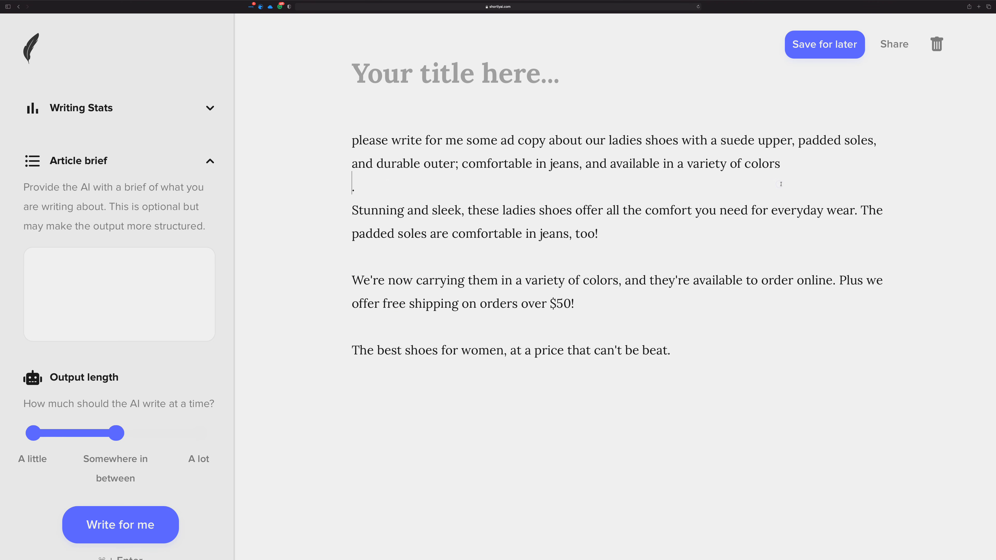
key("BackSpace")
key("Right")
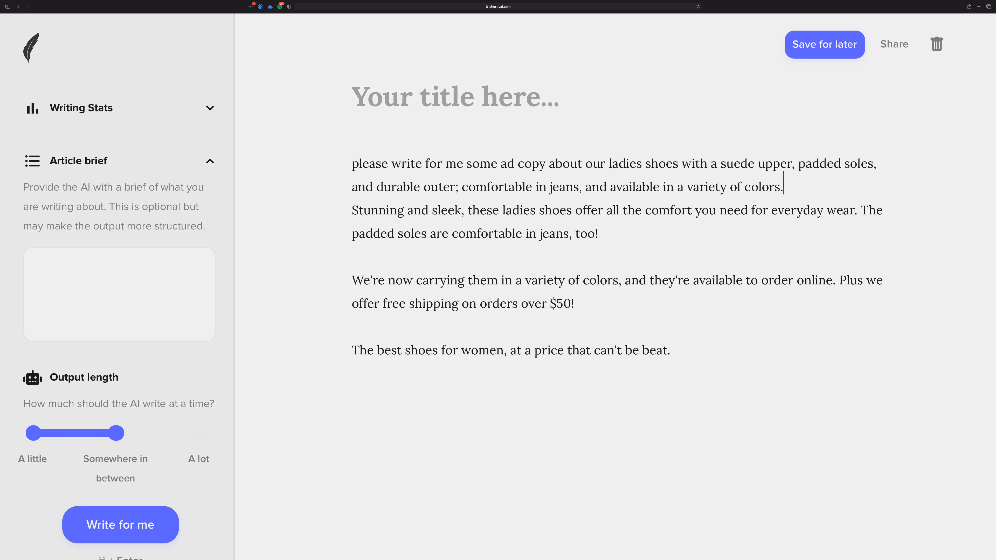
key("Return")
left_click(794, 166)
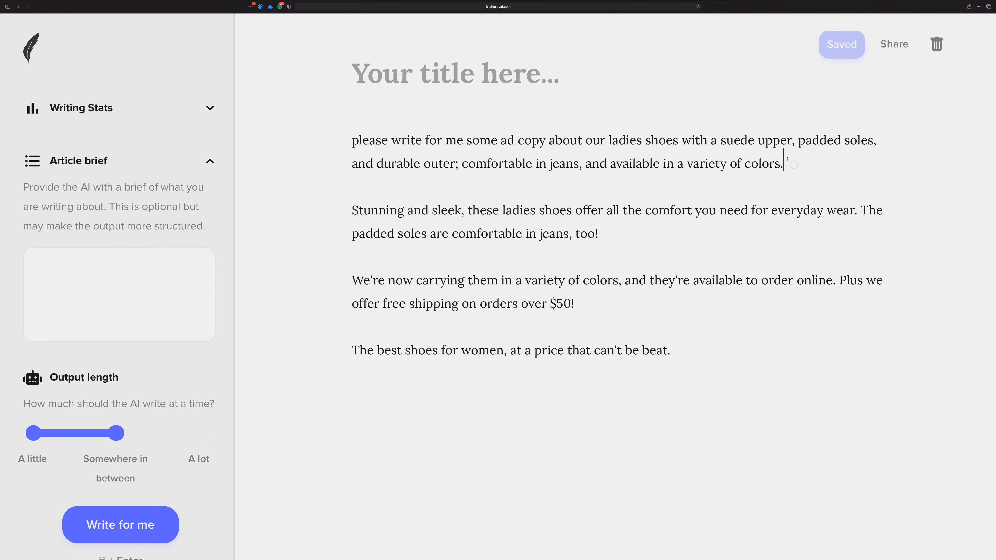
Delete all the generated ad copy below the prompt.
left_click(658, 178)
left_click_drag(676, 345, 348, 227)
key("BackSpace")
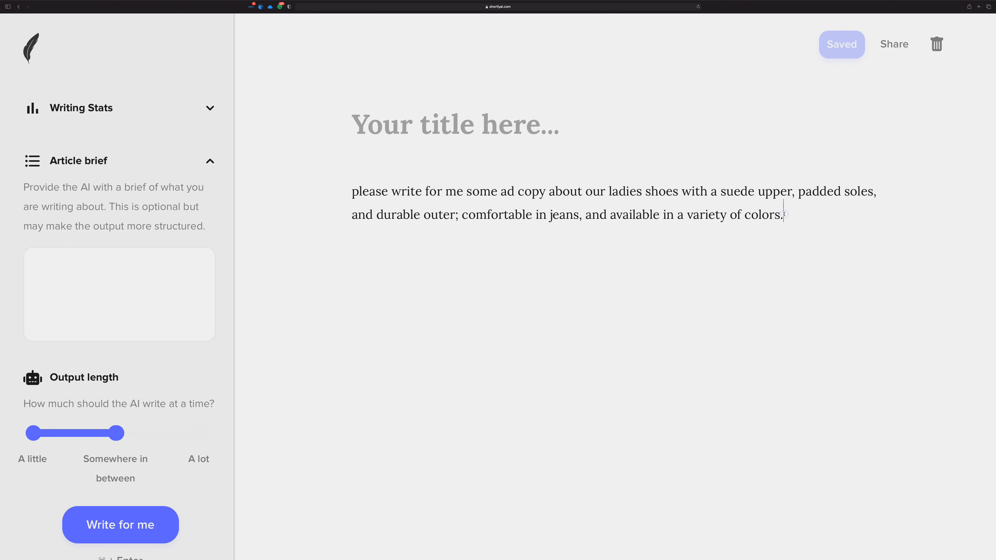
Generate fresh ad copy after the ladies shoes prompt and label the resulting paragraph #1.
key("super+Return")
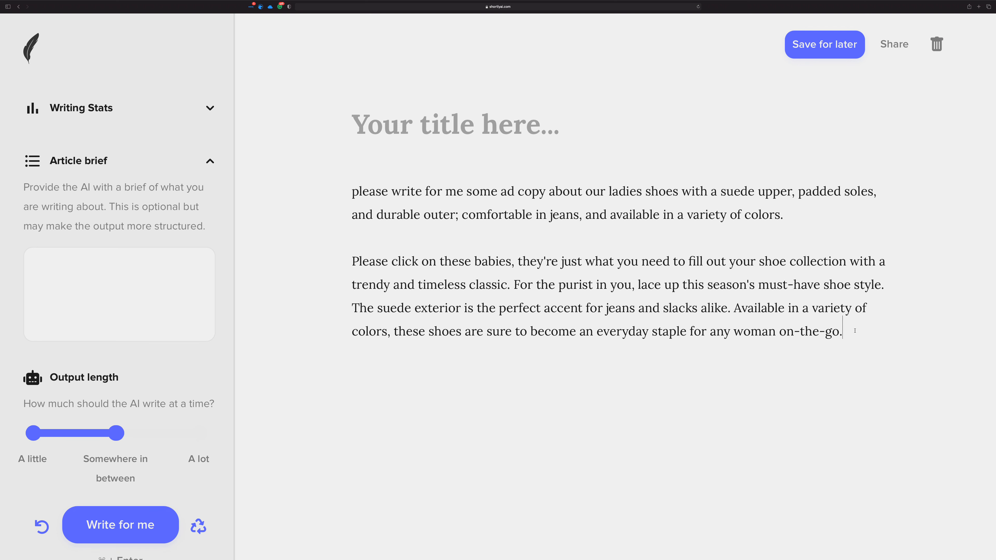
left_click(352, 261)
type("#1")
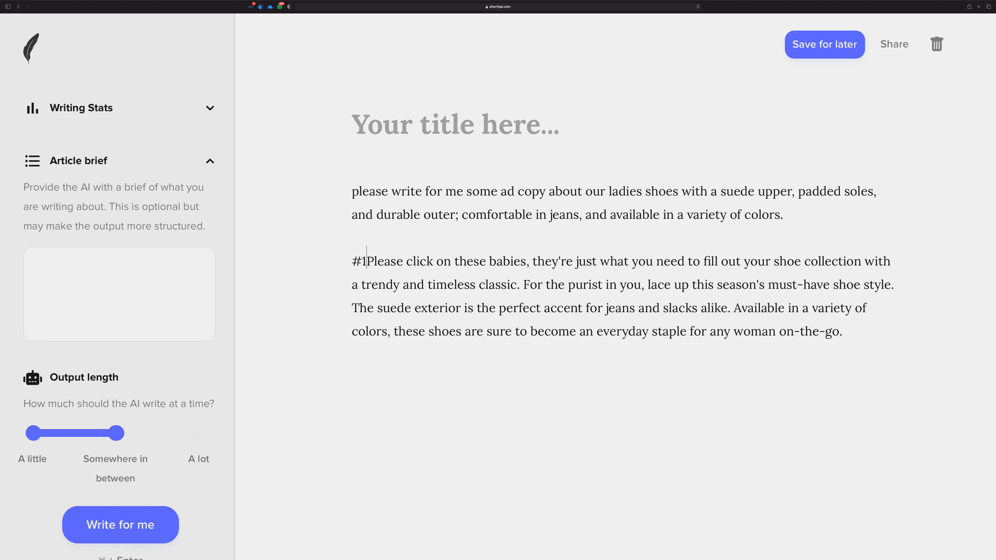
Generate another ad version directly after the prompt and delete its introductory sentence "Please find below some excellent ad writing for you to use.".
left_click(786, 215)
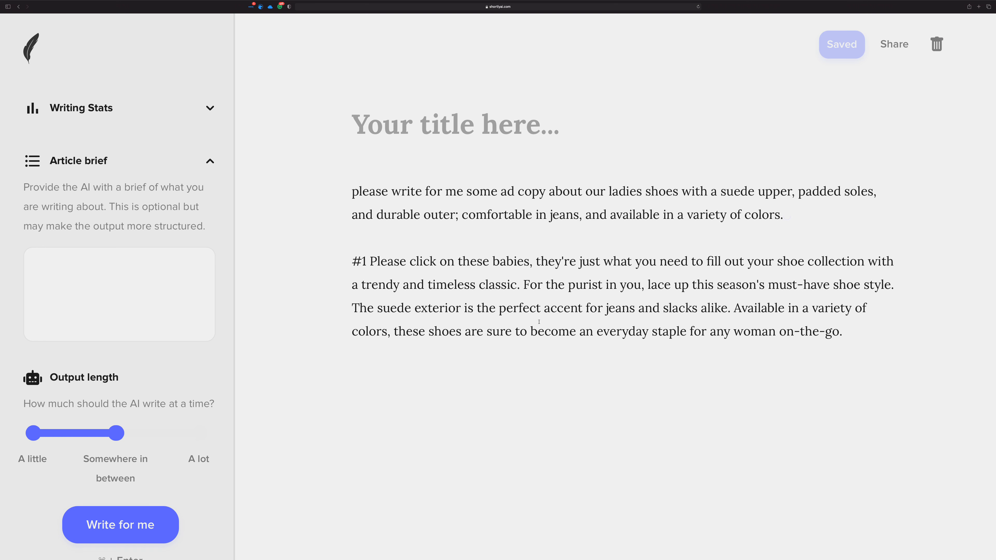
key("super+Return")
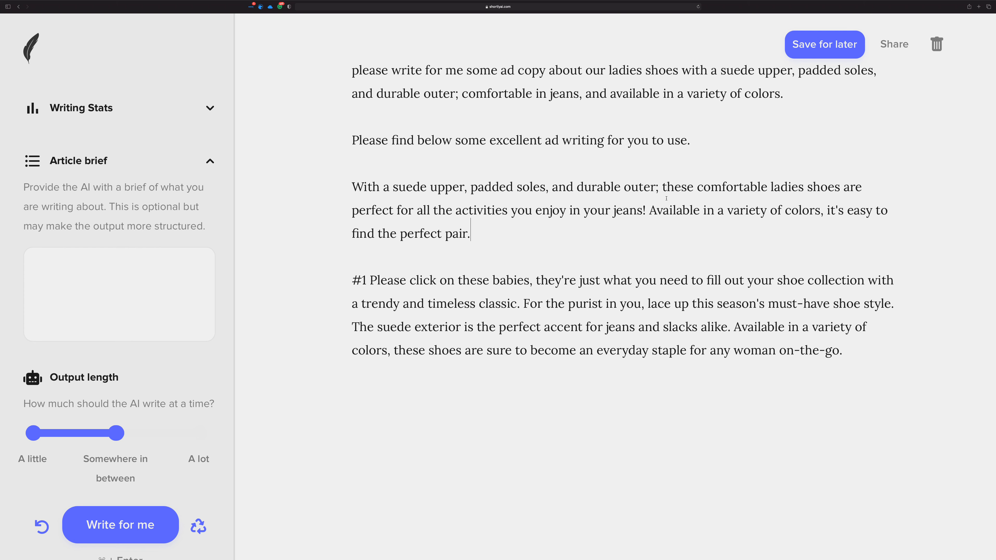
left_click_drag(691, 141, 333, 146)
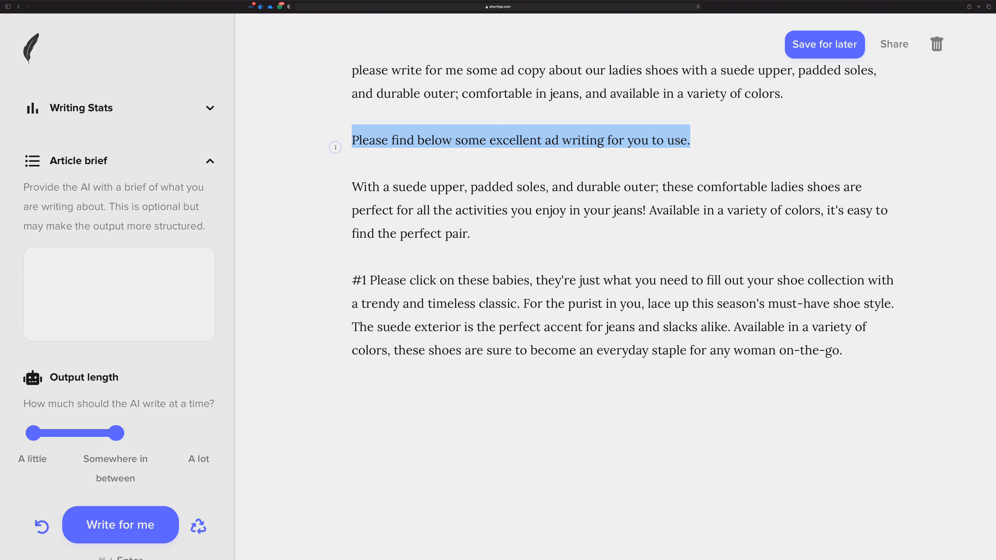
key("BackSpace")
key("Delete")
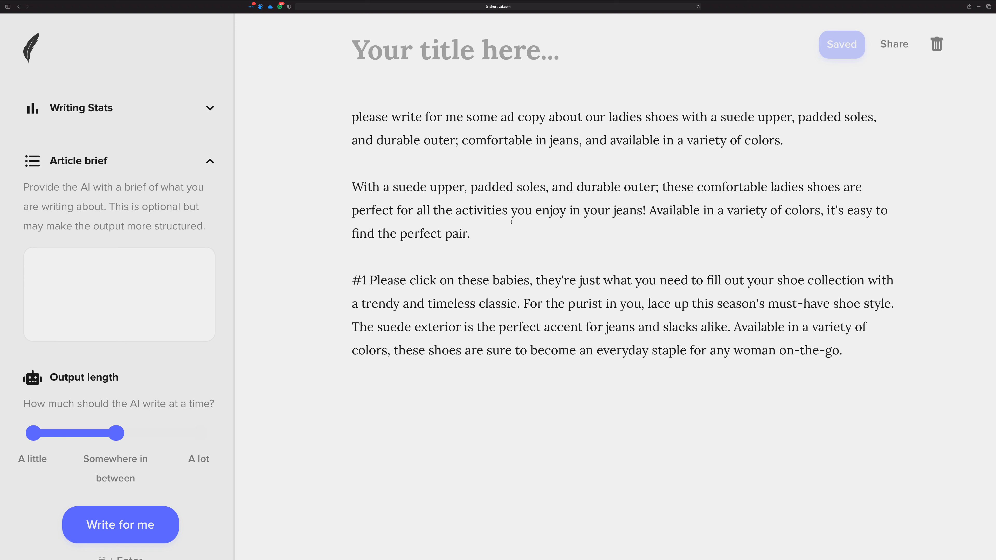
Renumber the "Please click on these babies" paragraph as #2 and label the "With a suede upper" paragraph #1.
left_click_drag(368, 281, 364, 281)
type("2")
left_click(353, 187)
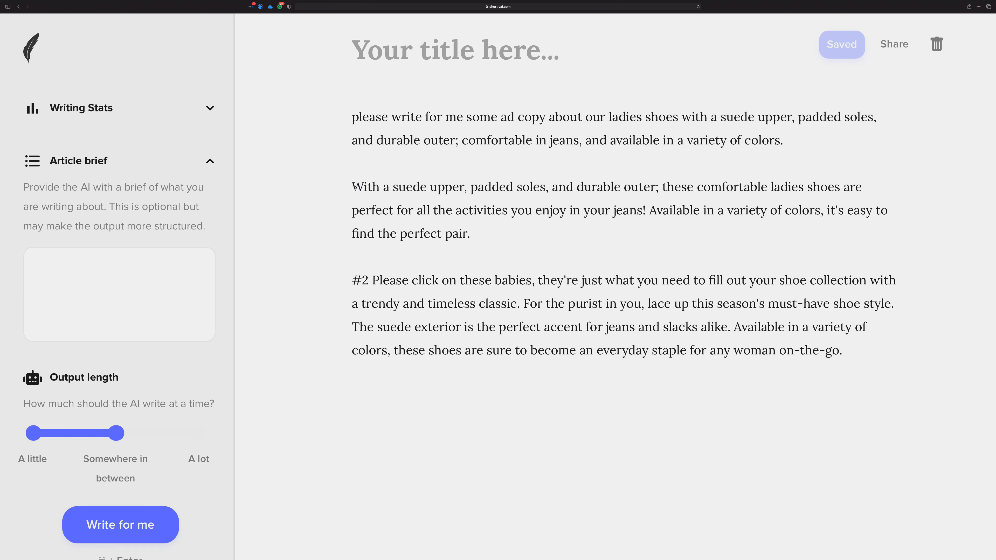
type("#1")
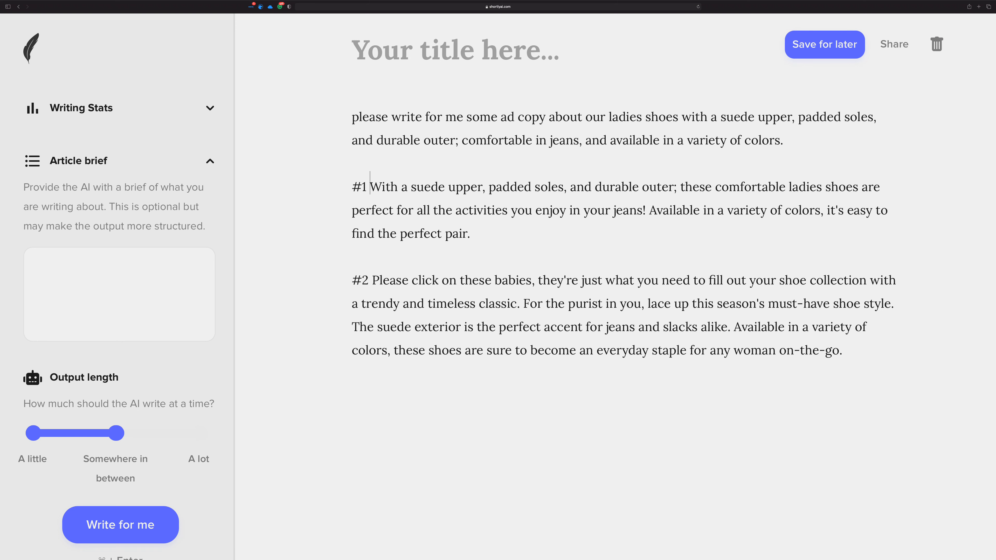
Swap the two labels, making the "With a suede upper" paragraph #2 and the "Please click on these babies" paragraph #1.
double_click(360, 193)
type("2")
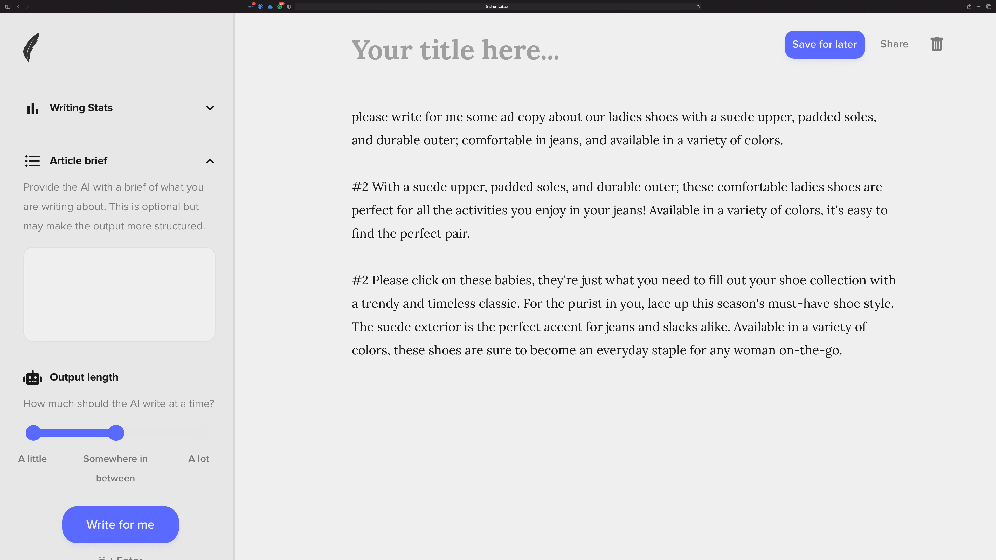
double_click(367, 280)
type("1")
Generate a third ad version directly after the prompt, above the #2 paragraph.
left_click(788, 141)
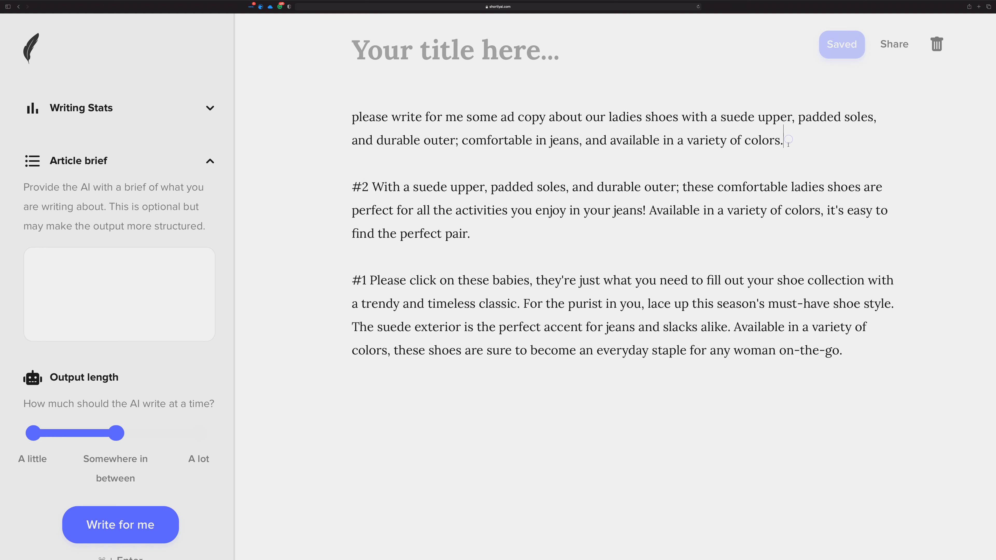
key("super+Return")
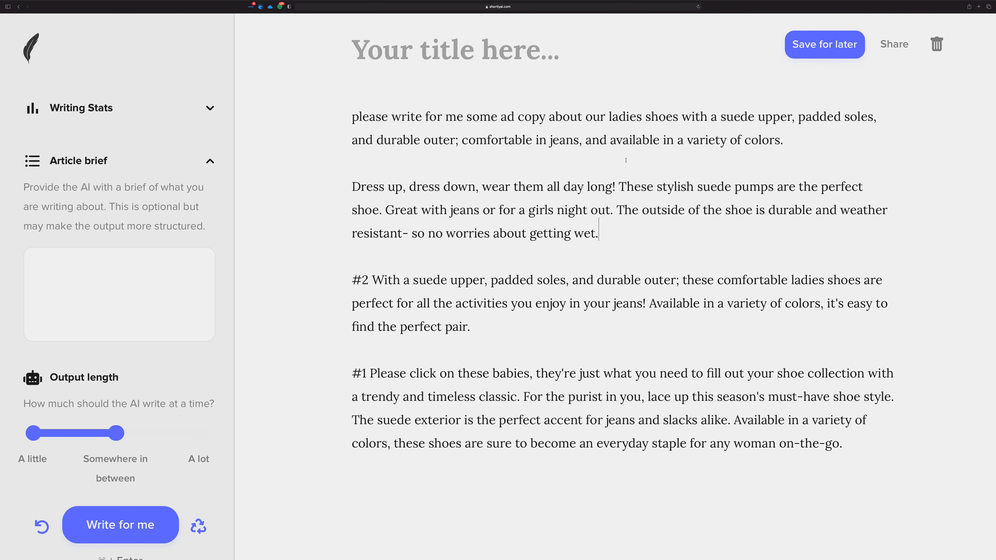
left_click(431, 137)
left_click(356, 114)
left_click(483, 327)
key("Return")
type("aslkjsd;lkfjasldkflksd")
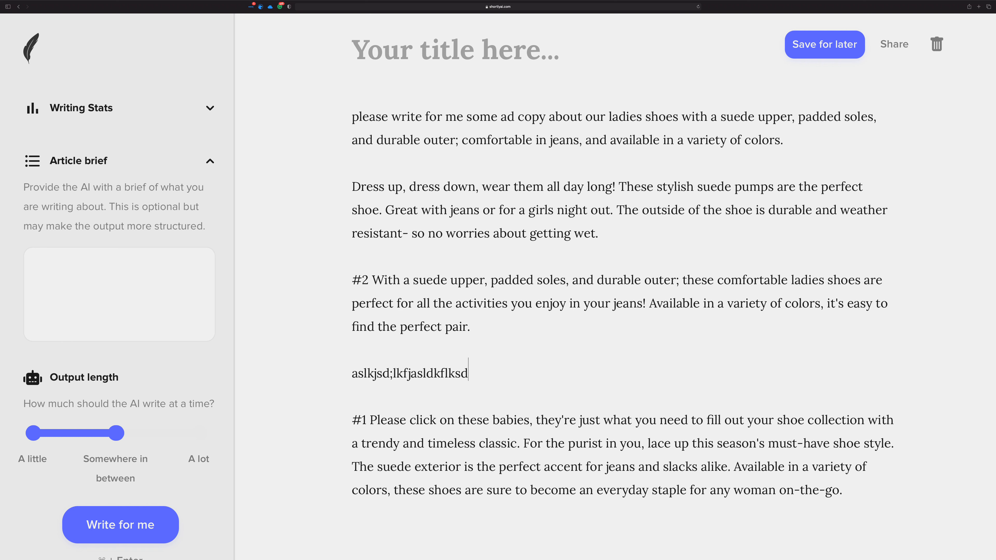
key("BackSpace")
key("BackSpace")
key("BackSpace")
key("BackSpace")
key("BackSpace")
key("BackSpace")
key("BackSpace")
key("BackSpace")
key("BackSpace")
key("BackSpace")
key("BackSpace")
key("BackSpace")
key("BackSpace")
key("BackSpace")
key("BackSpace")
key("BackSpace")
key("BackSpace")
key("BackSpace")
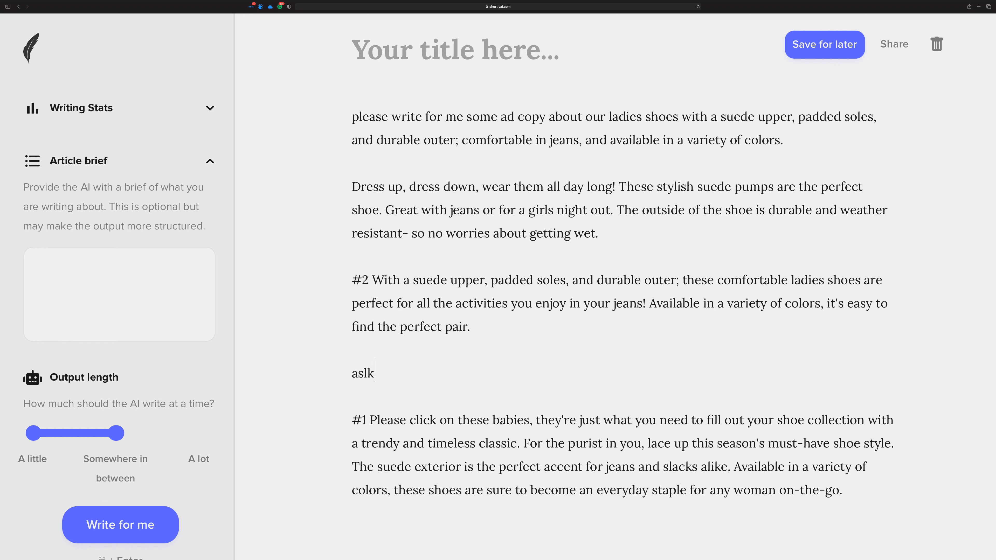
key("BackSpace")
key("BackSpace")
key("BackSpace")
key("BackSpace")
key("BackSpace")
key("BackSpace")
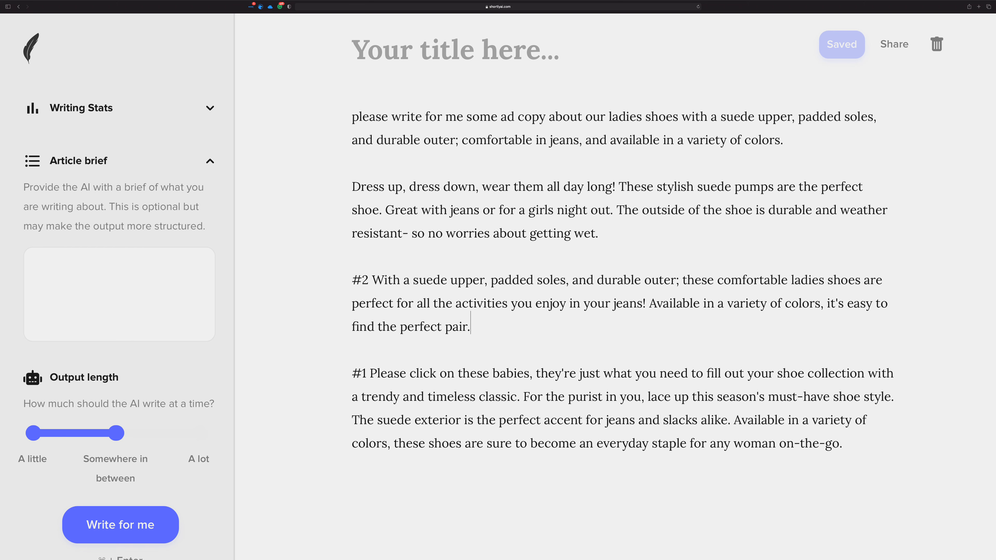
key("Return")
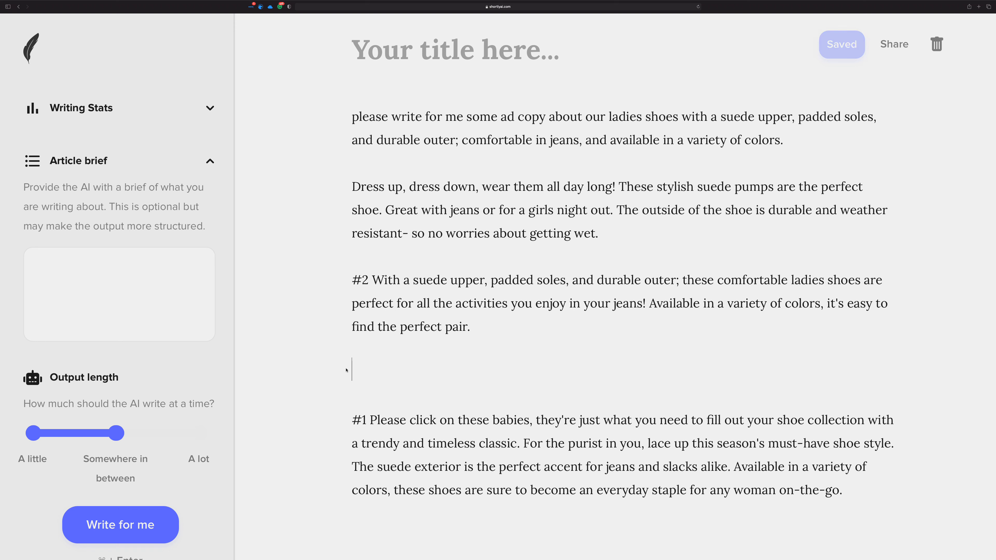
left_click(373, 360)
left_click_drag(373, 360, 355, 72)
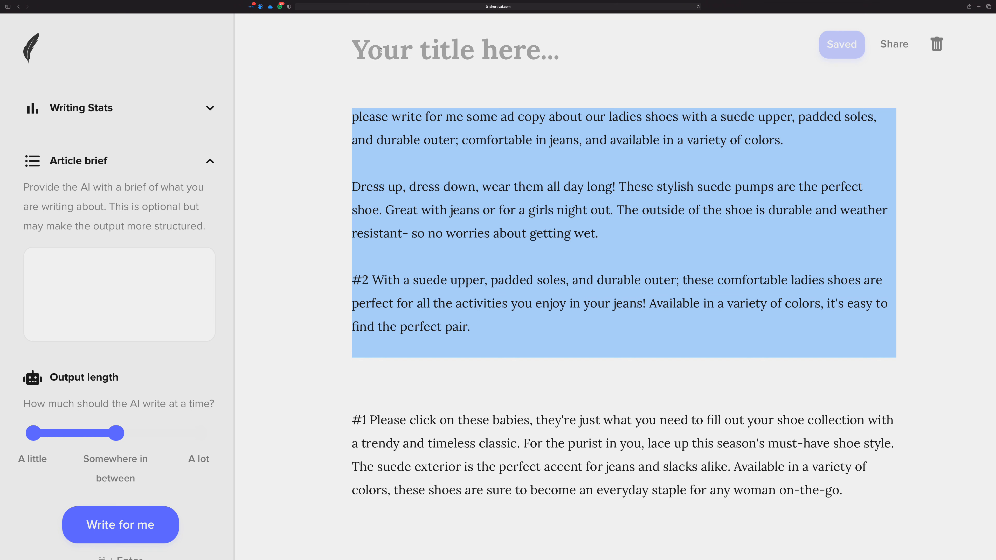
left_click(105, 270)
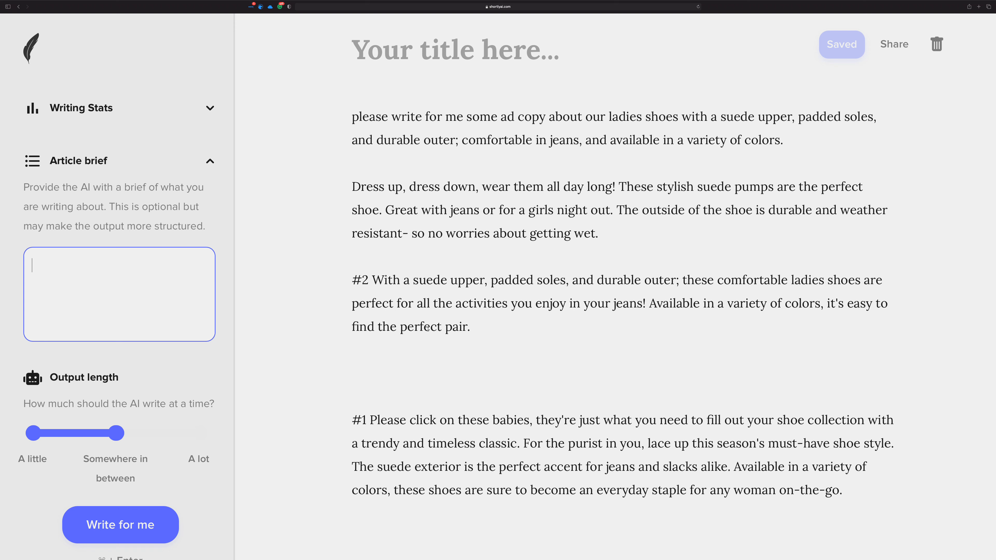
left_click(425, 360)
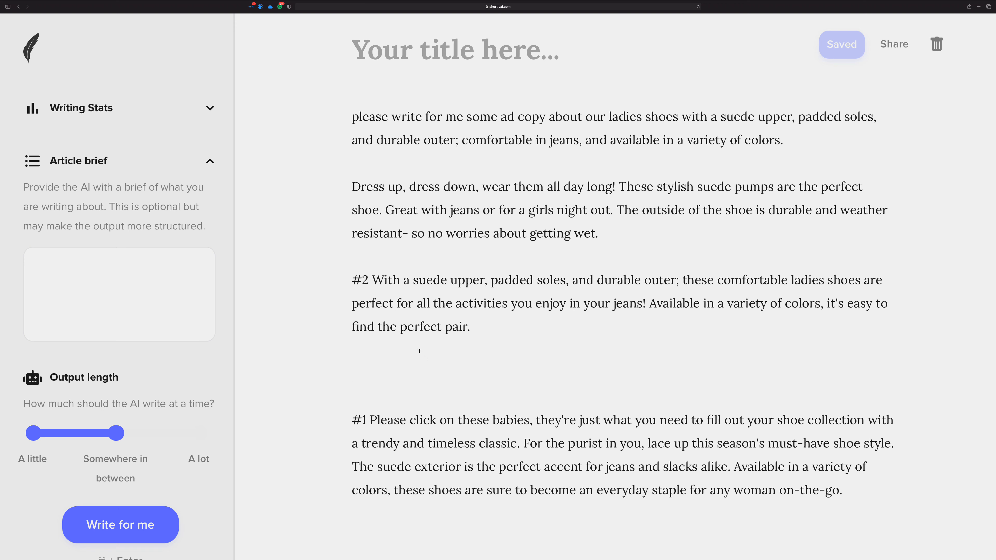
triple_click(355, 412)
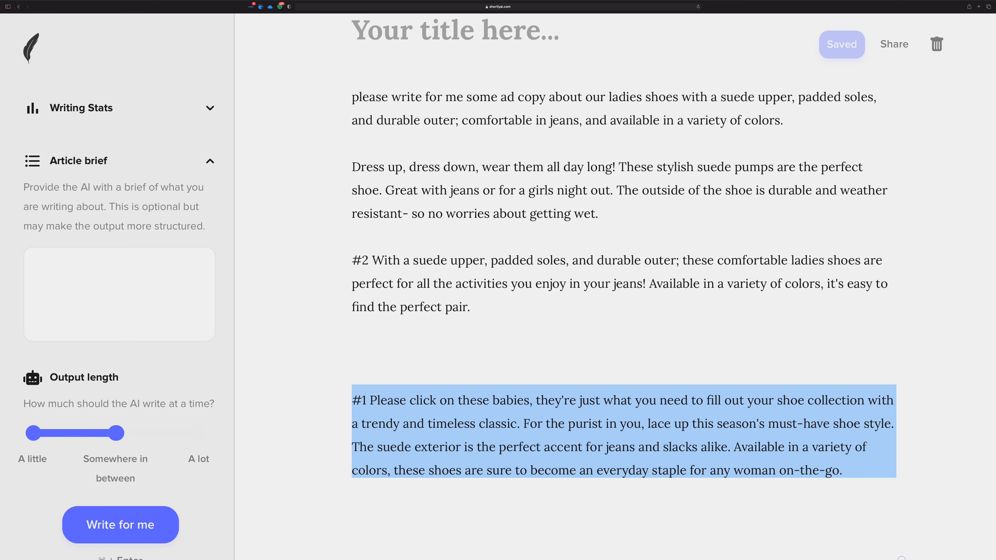
scroll(805, 359, "down", 2)
left_click(524, 320)
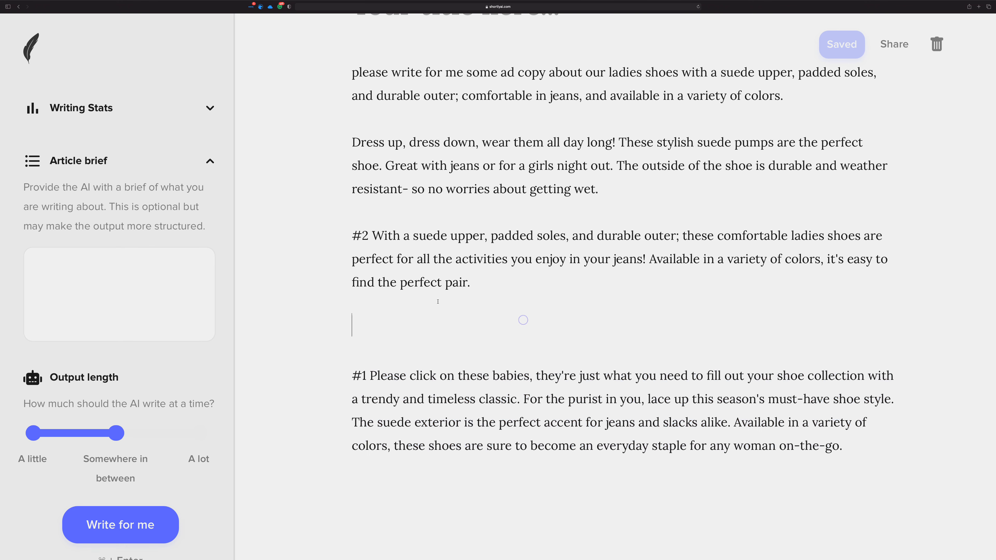
scroll(424, 306, "up", 2)
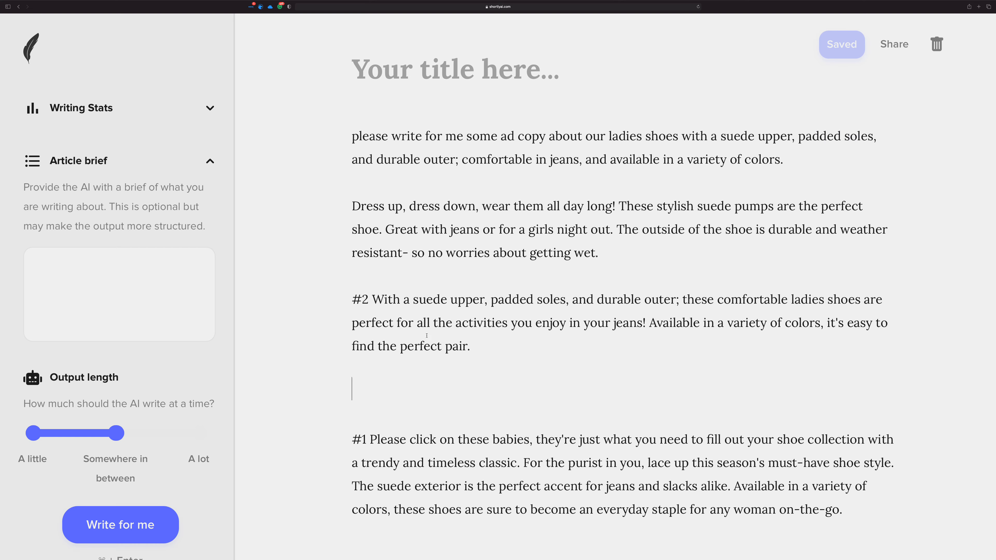
key("BackSpace")
key("BackSpace")
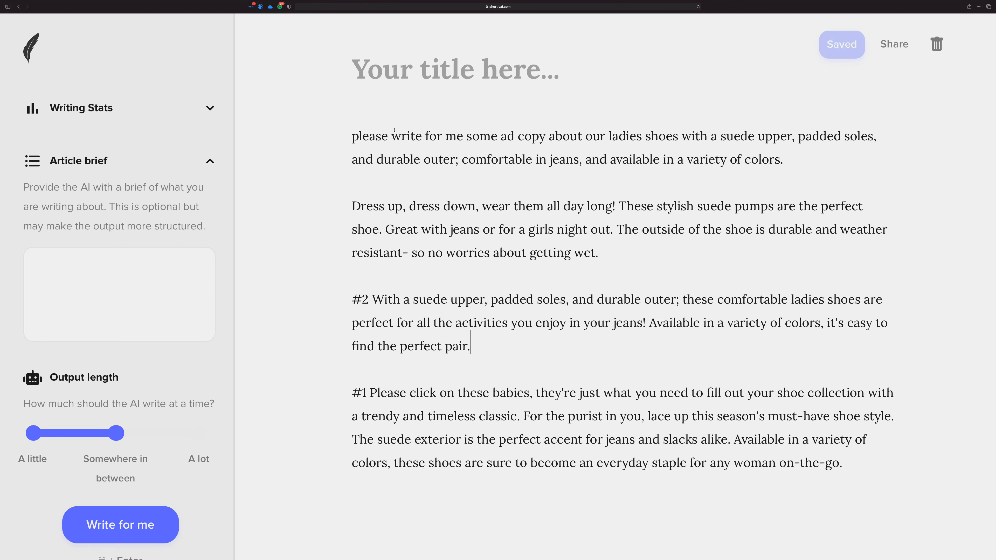
Label the "Dress up, dress down" paragraph below the prompt #3.
left_click_drag(352, 135, 836, 146)
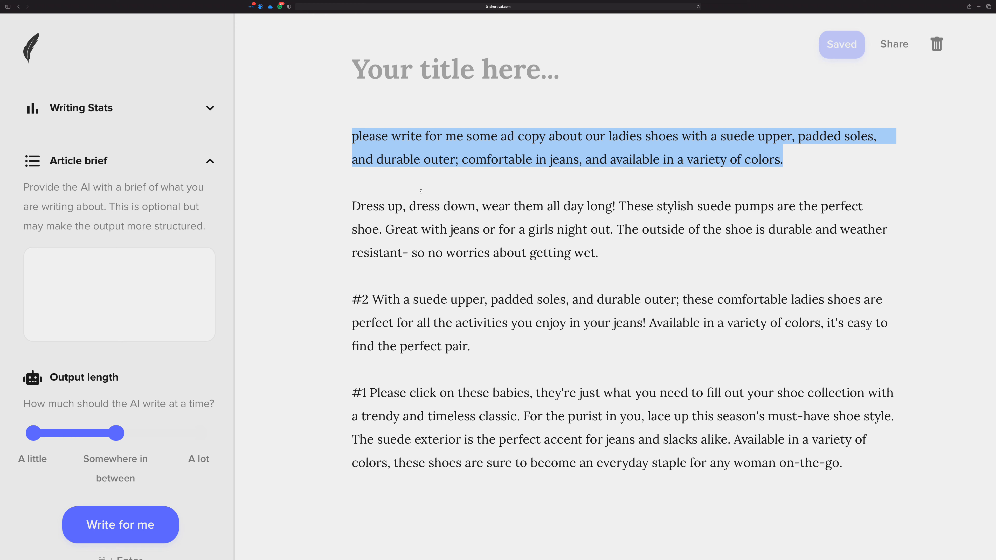
left_click(790, 150)
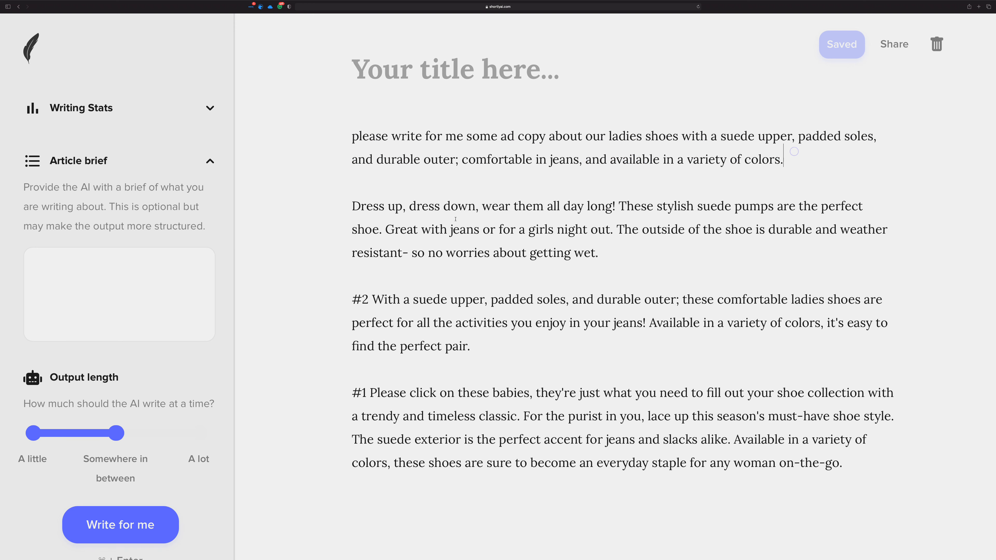
left_click(354, 203)
type("#3")
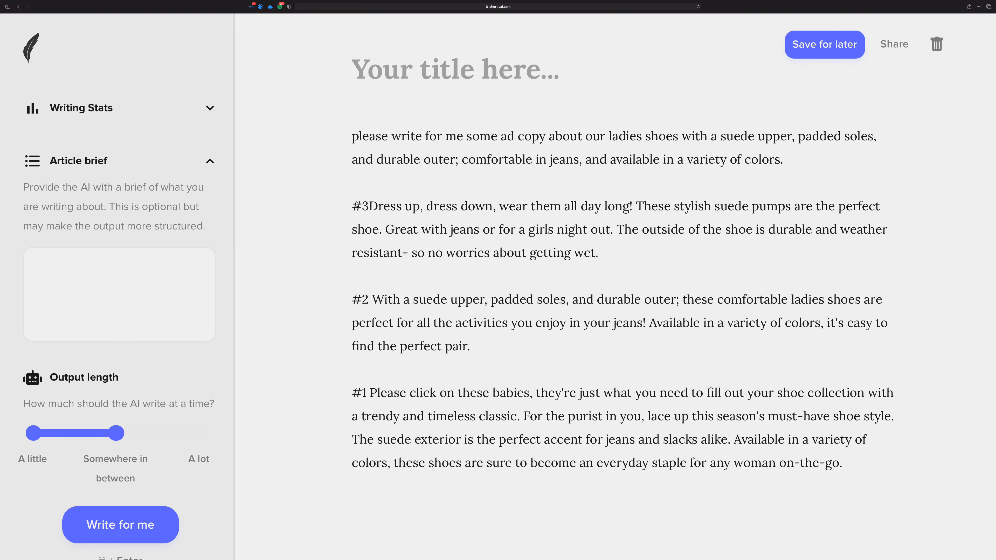
Generate another ad version directly after the prompt and label the resulting paragraph #4.
left_click(826, 158)
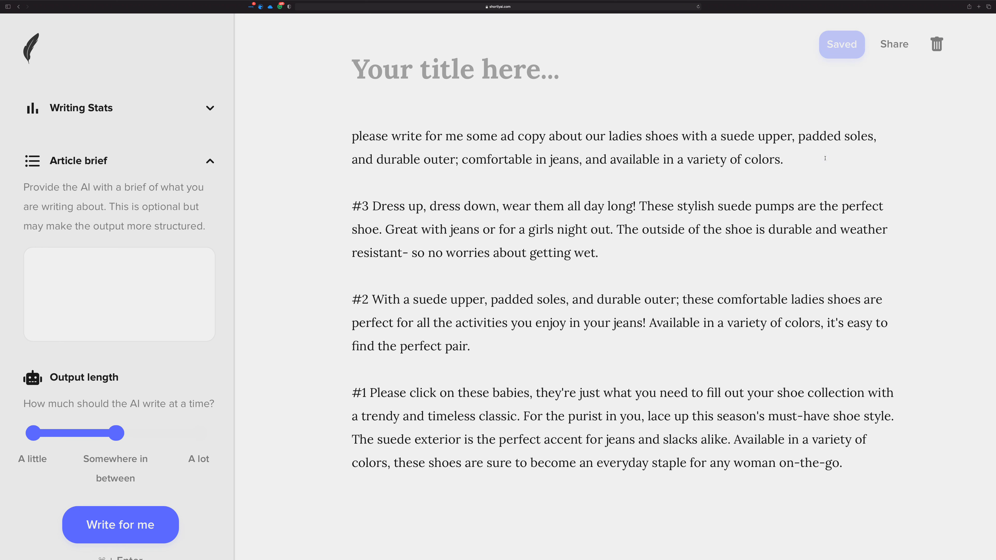
key("super+Return")
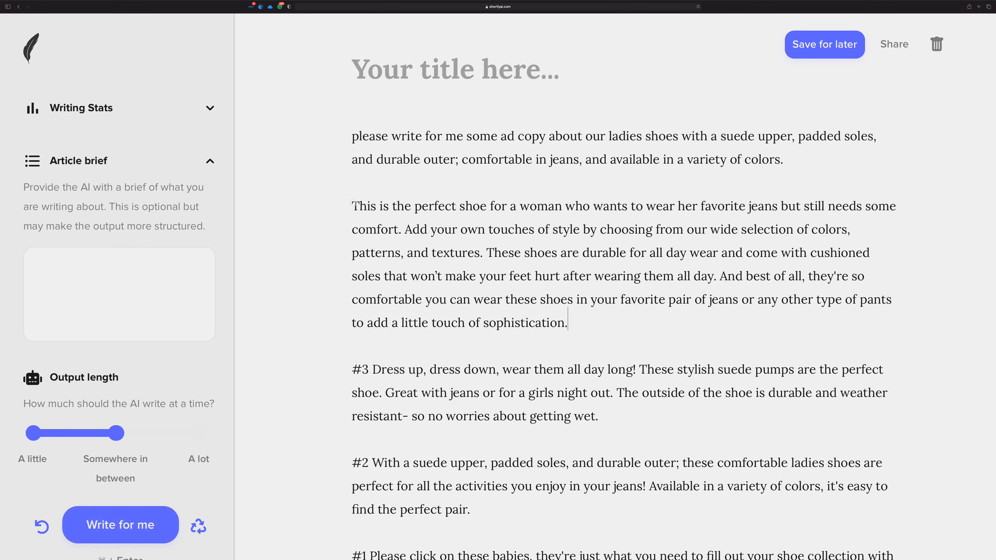
left_click(354, 202)
type("#")
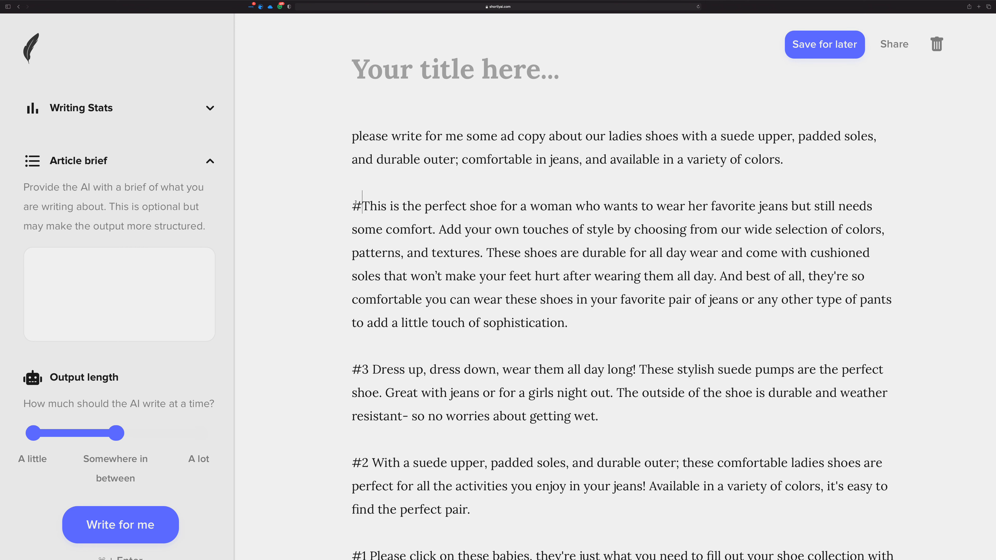
type("4")
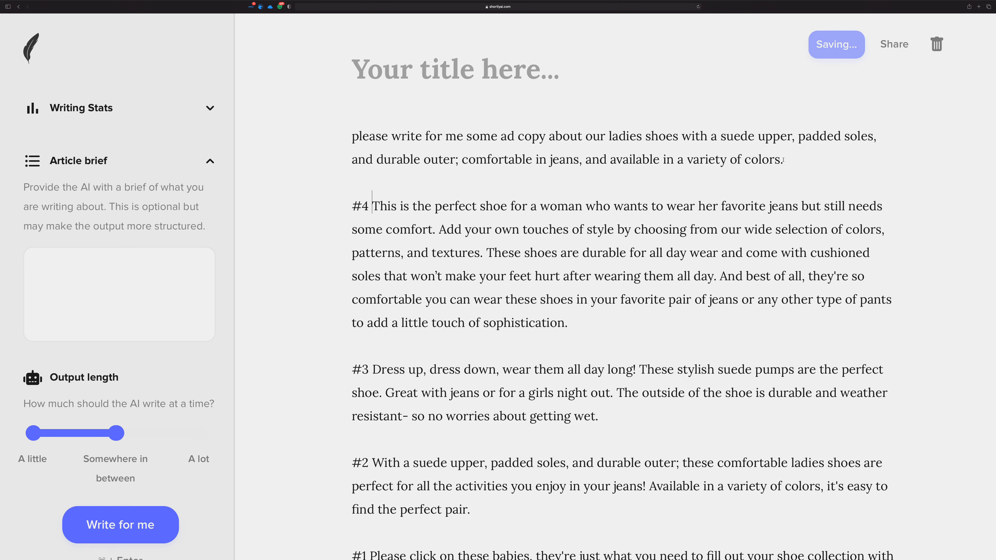
Generate another ad version directly after the prompt and label the resulting paragraph #5.
left_click_drag(785, 159, 297, 101)
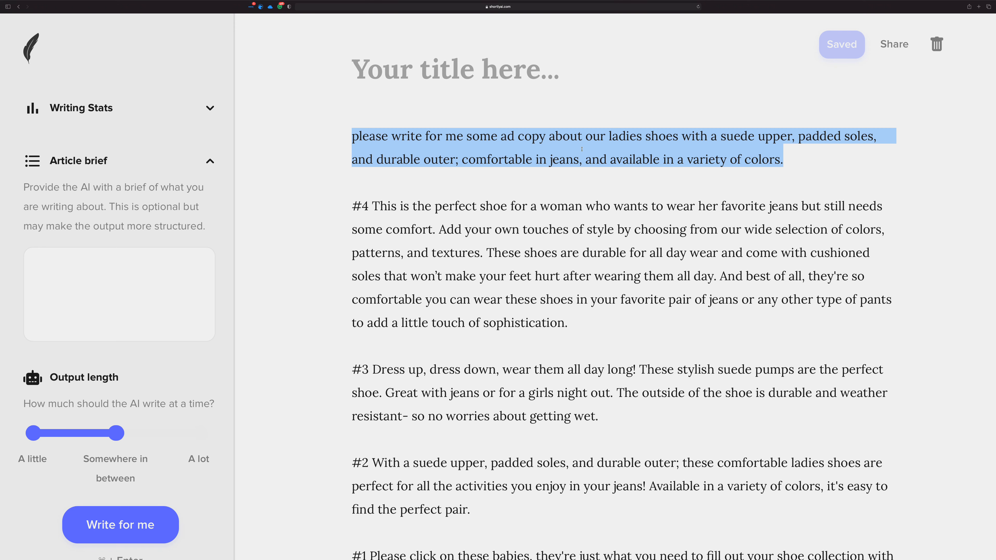
left_click(787, 157)
key("super+Return")
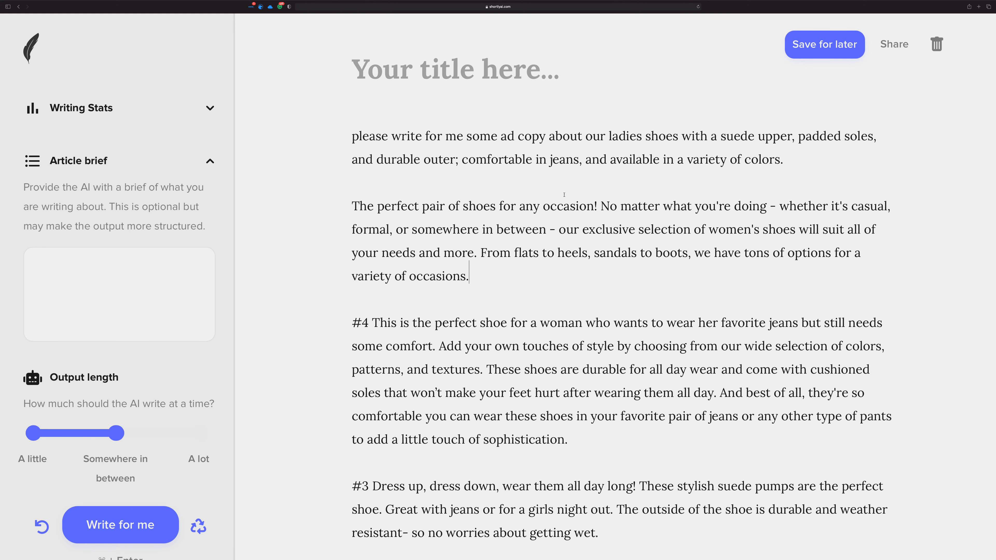
left_click(353, 205)
type("#5")
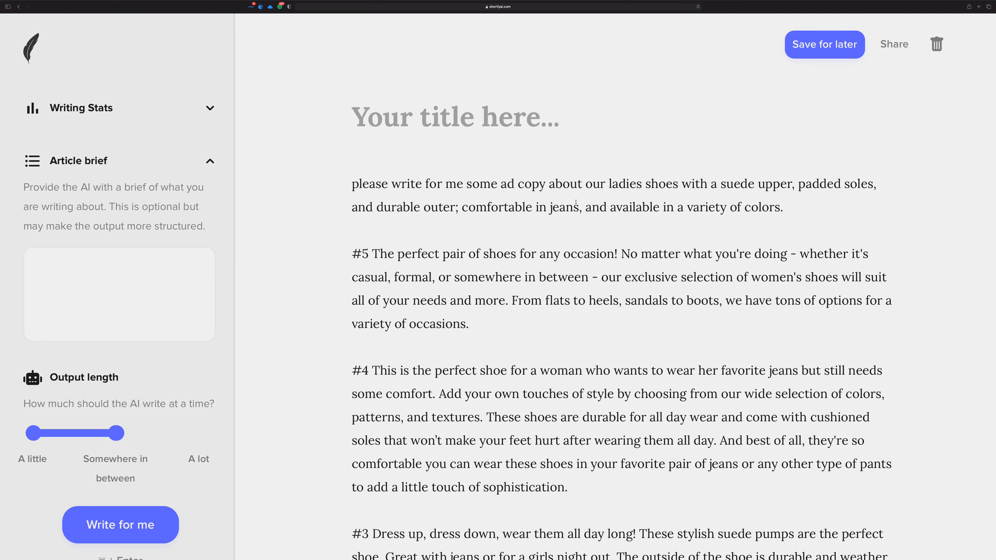
Review the ad versions numbered #5 down to #1 and compare them with the prompt paragraph.
scroll(578, 203, "down", 4)
scroll(578, 203, "up", 4)
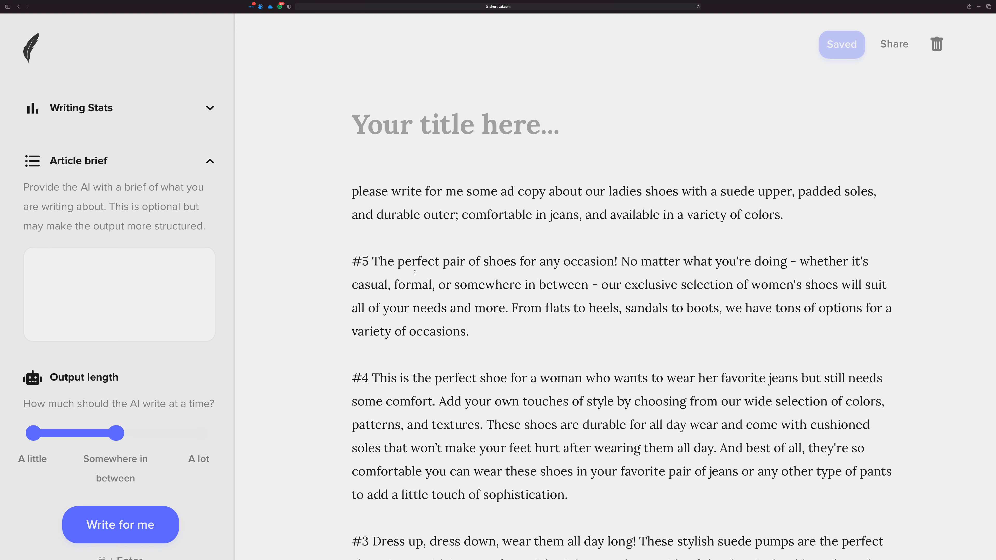
left_click_drag(525, 193, 530, 197)
left_click(807, 211)
left_click(788, 213)
scroll(446, 234, "down", 2)
scroll(447, 234, "down", 5)
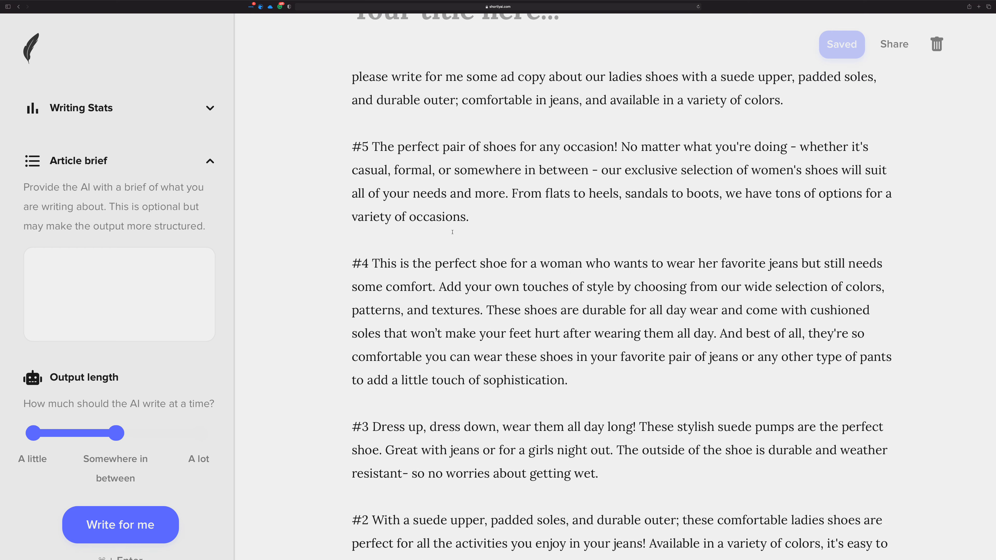
scroll(512, 288, "up", 9)
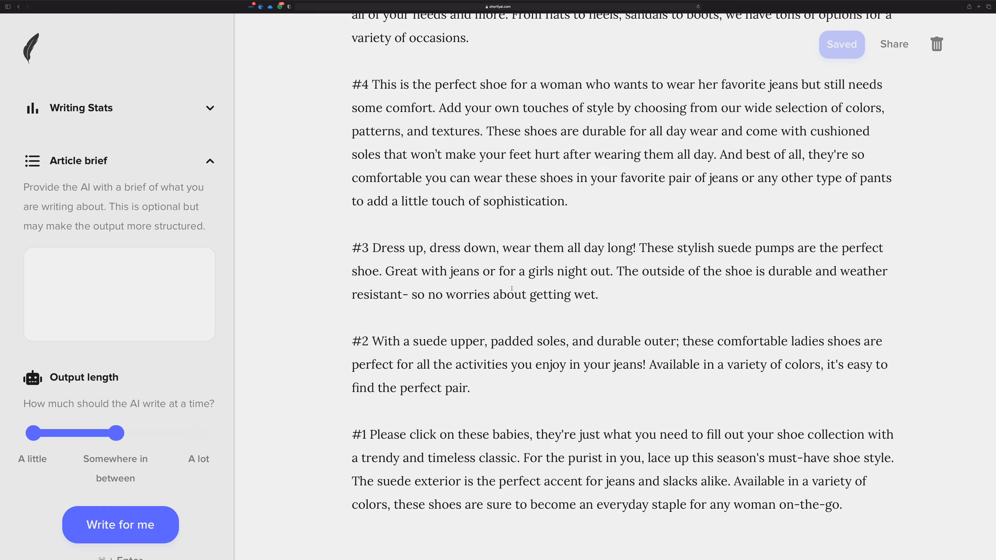
left_click_drag(792, 211, 247, 180)
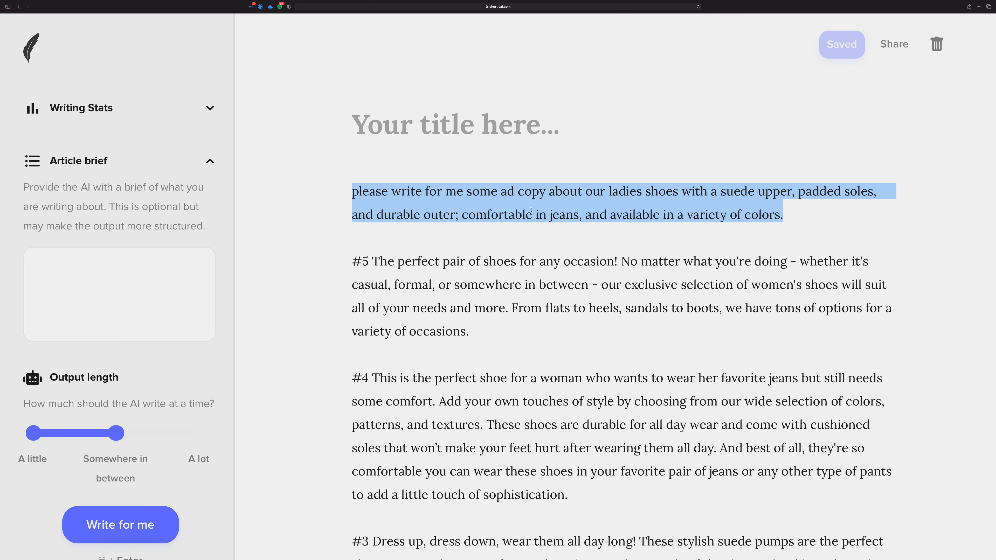